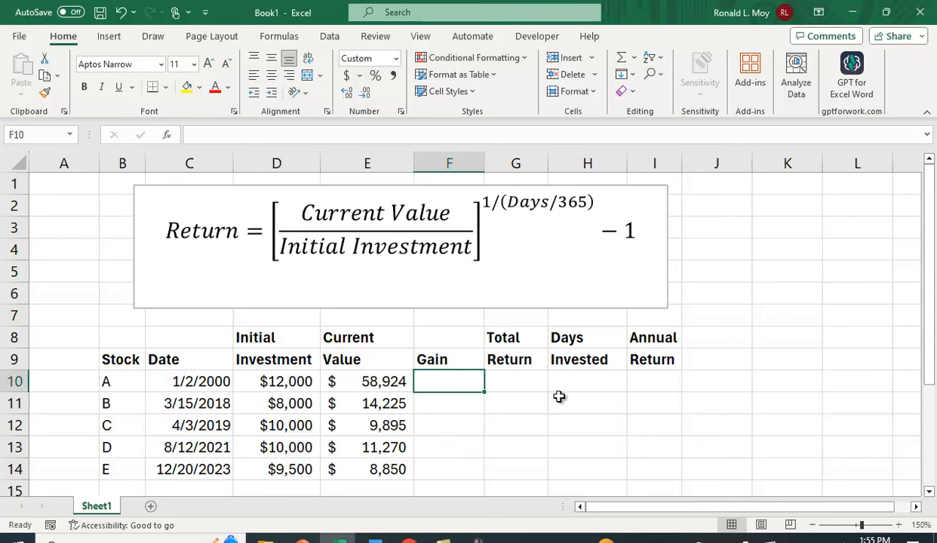
# Calculate stock A's gain in F10 by subtracting the initial investment from the current value with =E10-D10.
pyautogui.write('=')
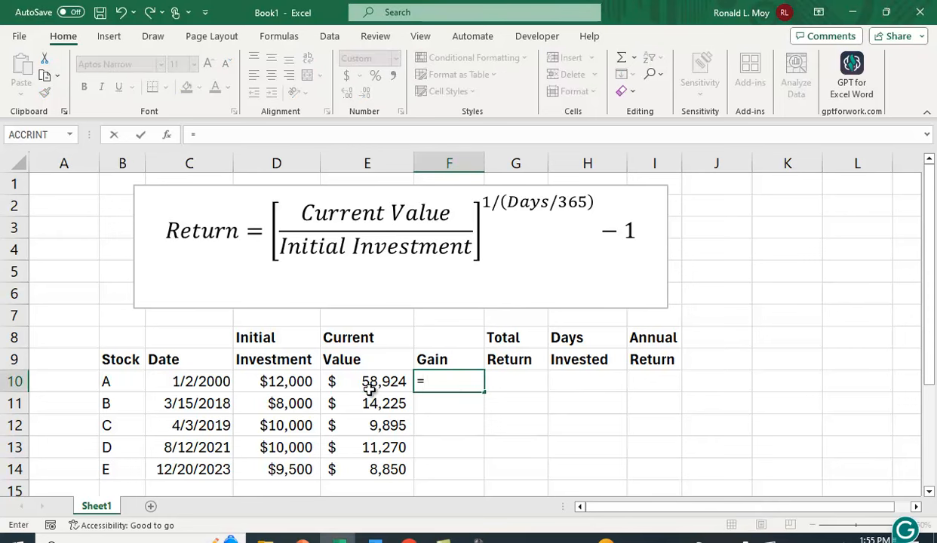
pyautogui.click(370, 387)
pyautogui.write('-')
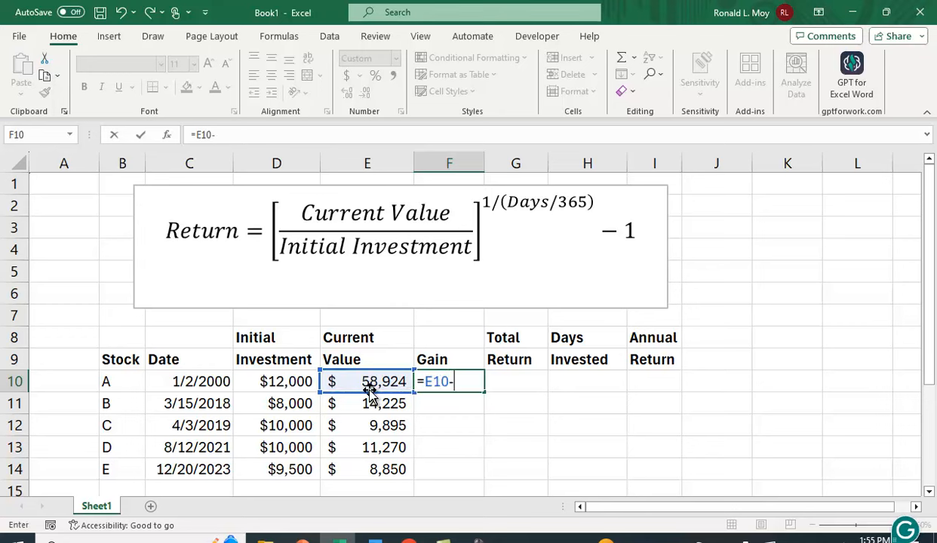
pyautogui.click(260, 384)
pyautogui.press('Return')
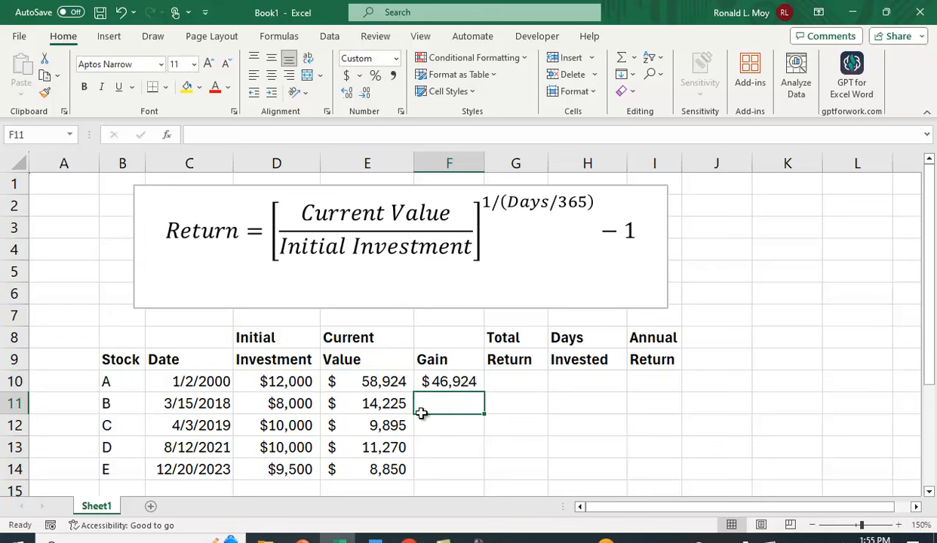
# Copy the gain formula from F10 down through F14 and check the copied cells for the other stocks.
pyautogui.click(465, 383)
pyautogui.moveTo(485, 394); pyautogui.dragTo(483, 477)
pyautogui.moveTo(457, 404); pyautogui.dragTo(462, 426)
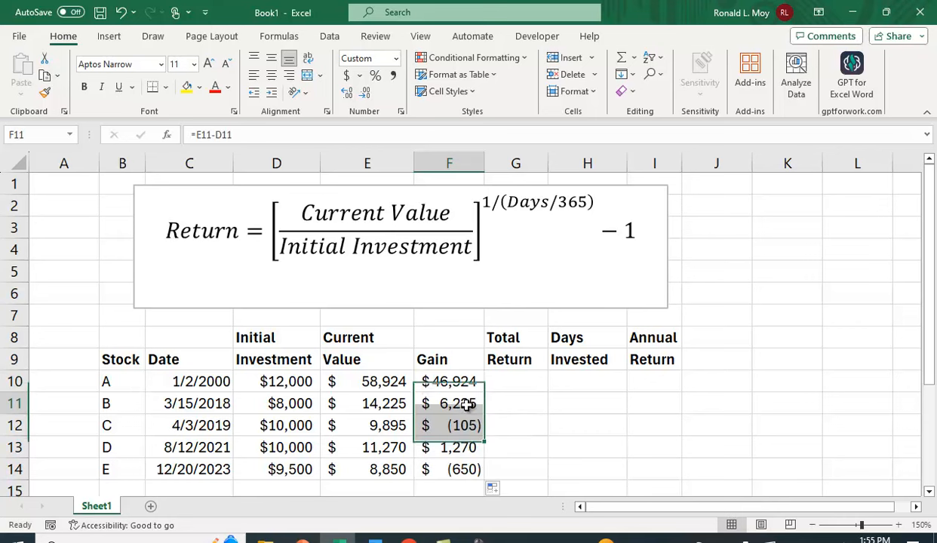
pyautogui.click(468, 405)
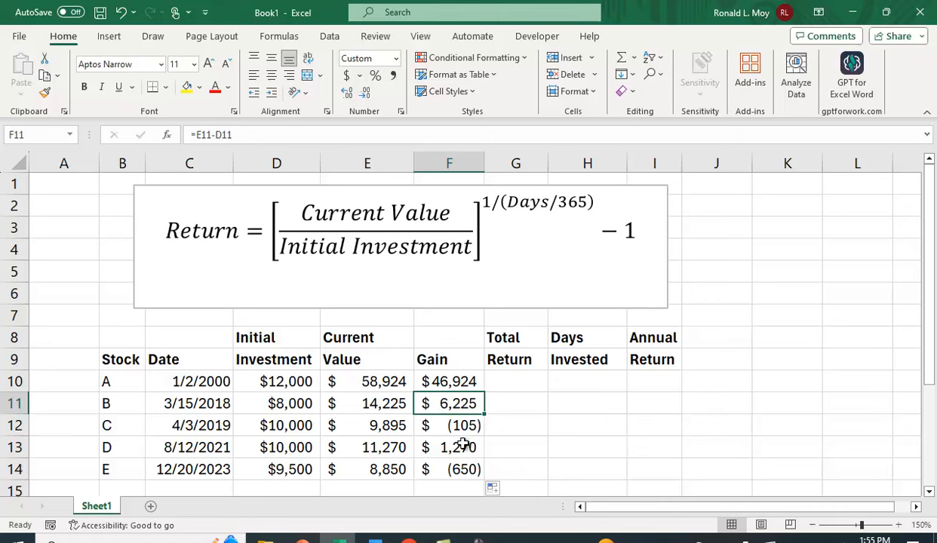
pyautogui.click(464, 447)
pyautogui.click(470, 425)
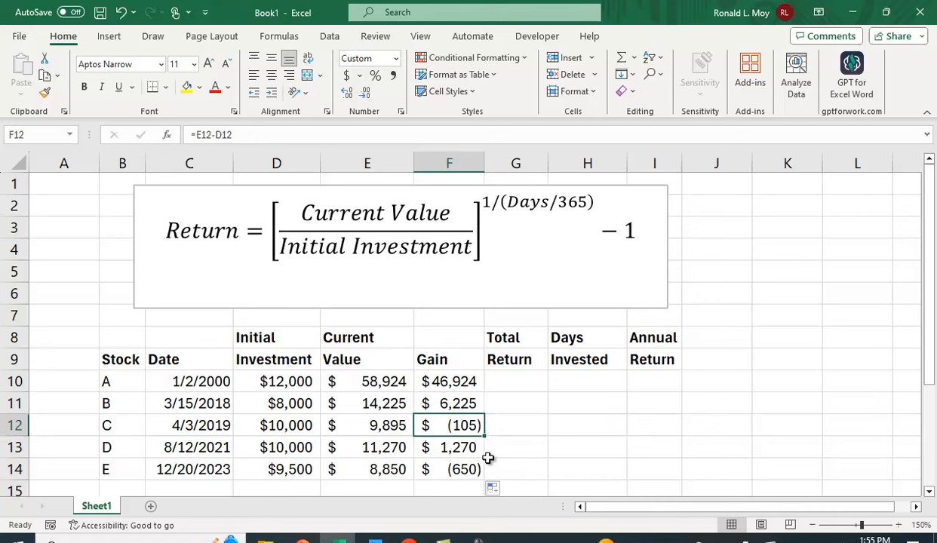
pyautogui.click(463, 472)
pyautogui.click(661, 449)
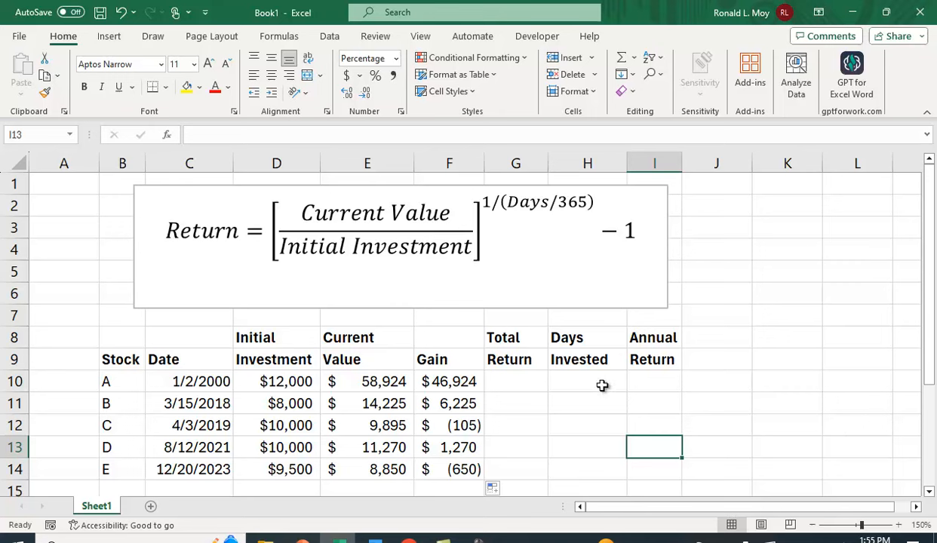
# Calculate stock A's total return in G10 with the formula =E10/D10-1.
pyautogui.click(491, 380)
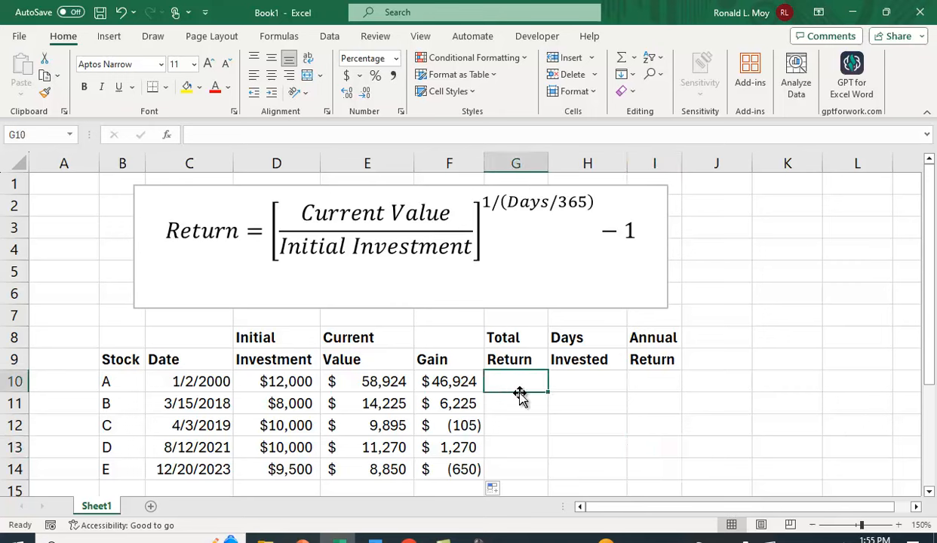
pyautogui.write('=')
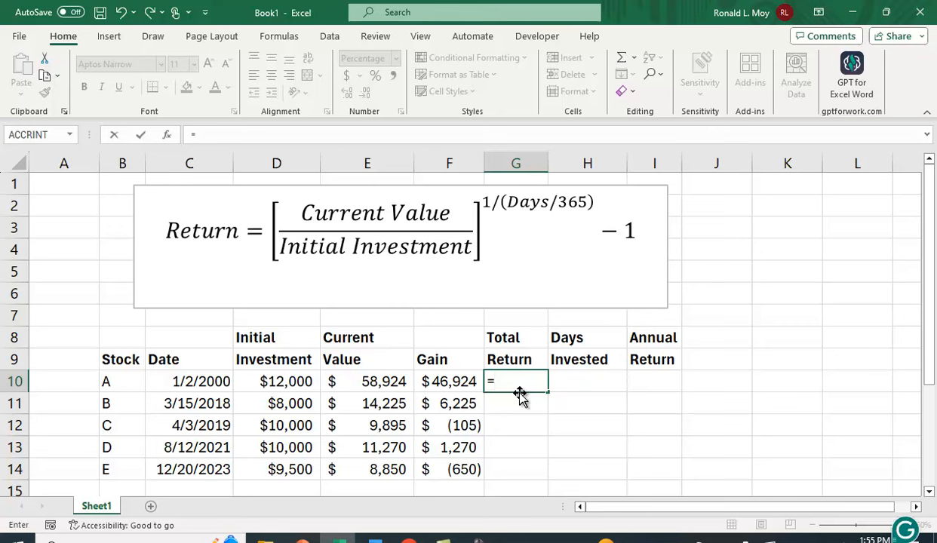
pyautogui.click(386, 381)
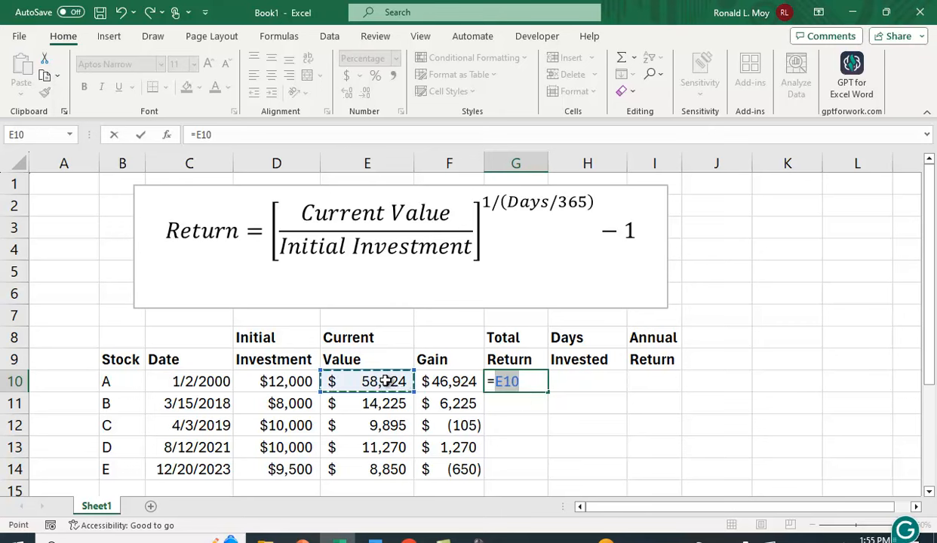
pyautogui.write('/')
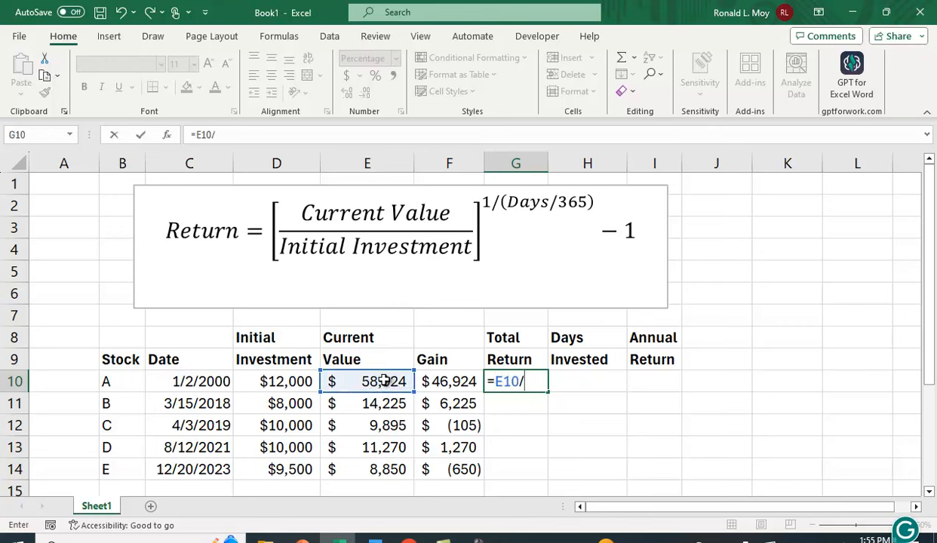
pyautogui.click(285, 383)
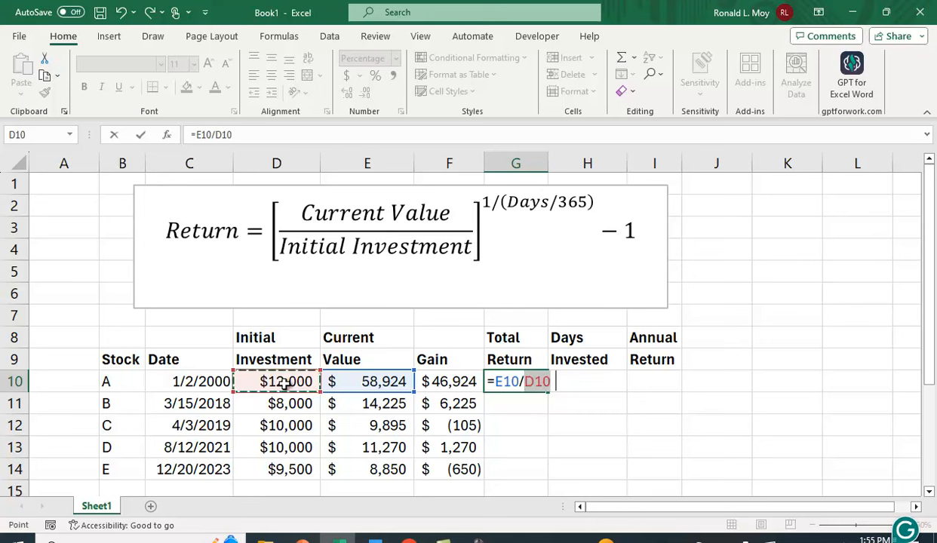
pyautogui.write('-1')
pyautogui.press('Return')
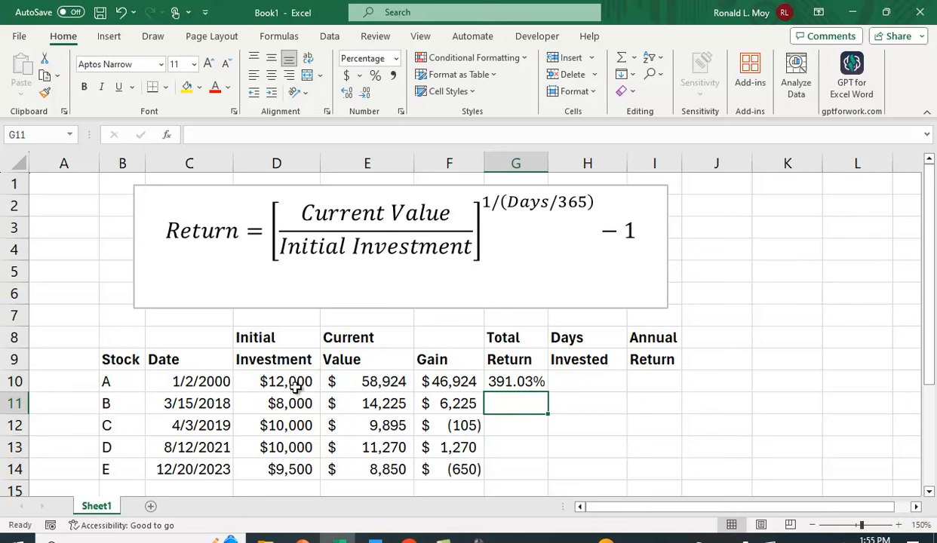
# Copy the total return formula from G10 down through G14 for the remaining stocks.
pyautogui.click(517, 383)
pyautogui.moveTo(548, 391); pyautogui.dragTo(556, 483)
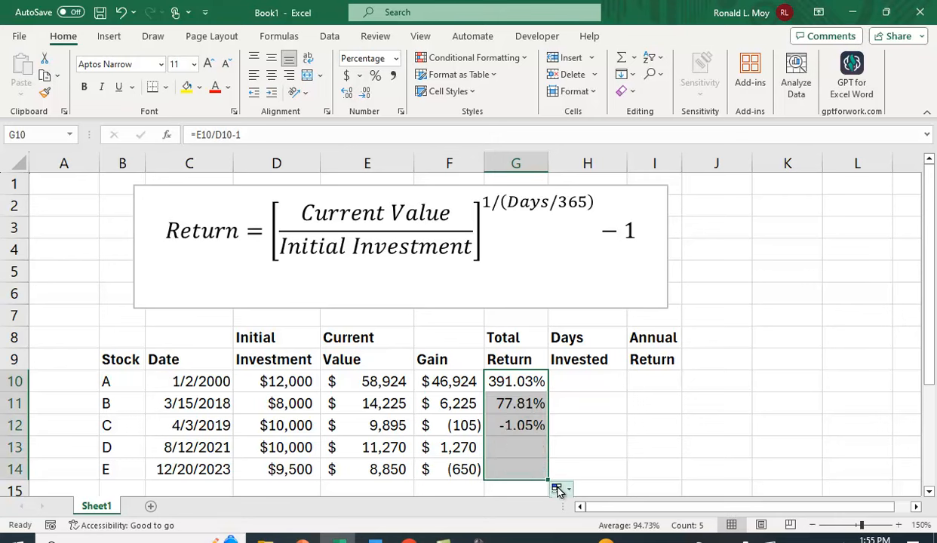
pyautogui.click(532, 406)
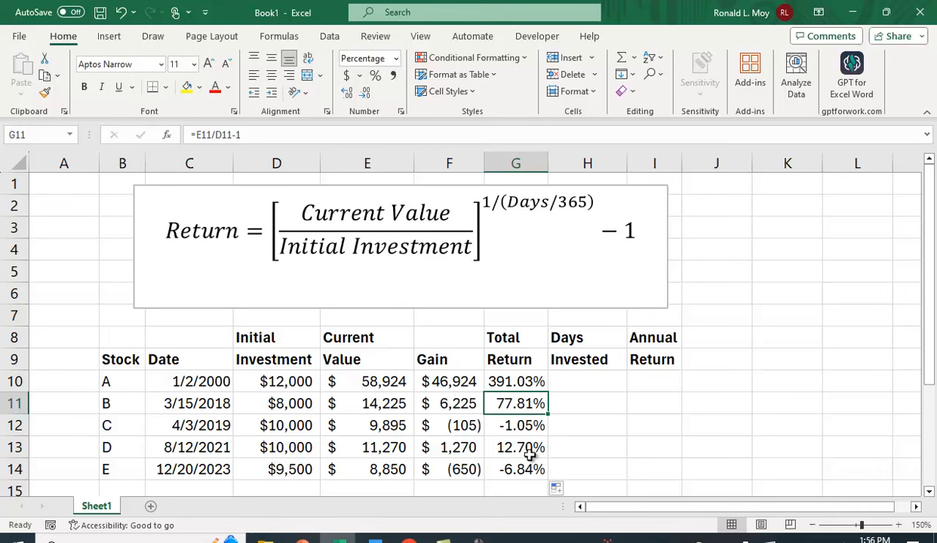
pyautogui.click(596, 448)
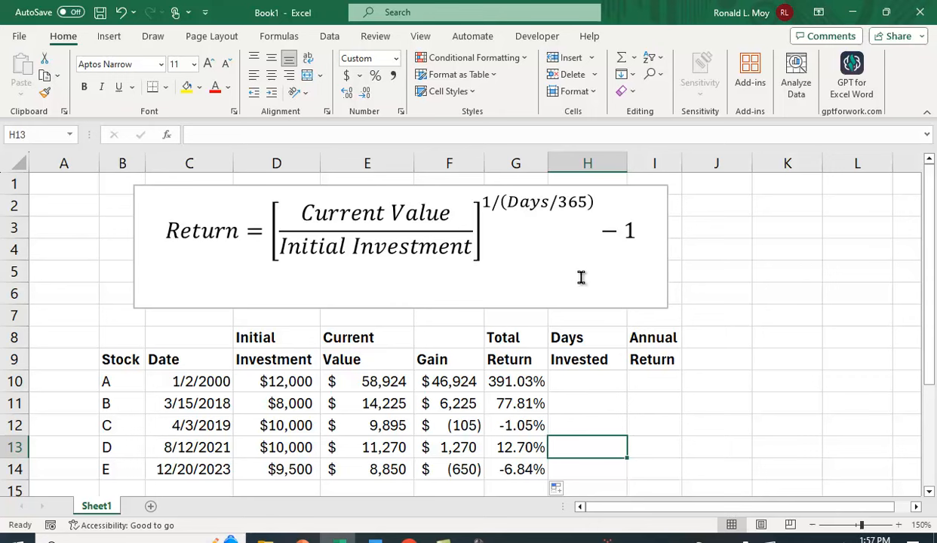
# Calculate the days invested for stock A in H10 with the formula =TODAY()-C10.
pyautogui.click(594, 379)
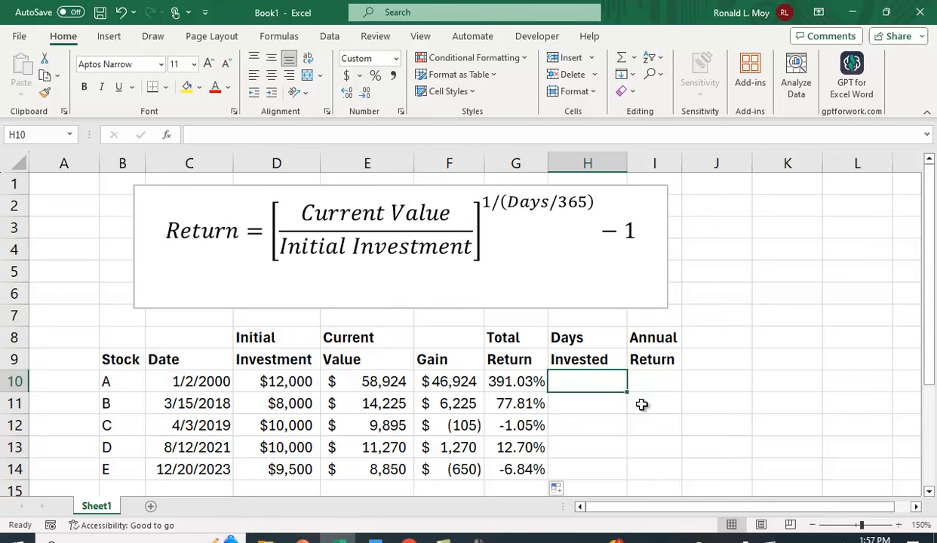
pyautogui.write('=today')
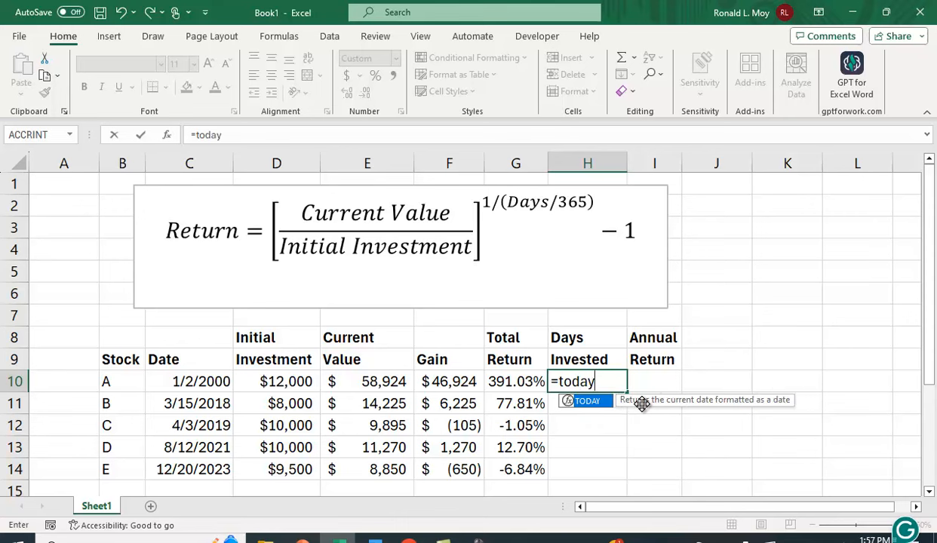
pyautogui.write('()')
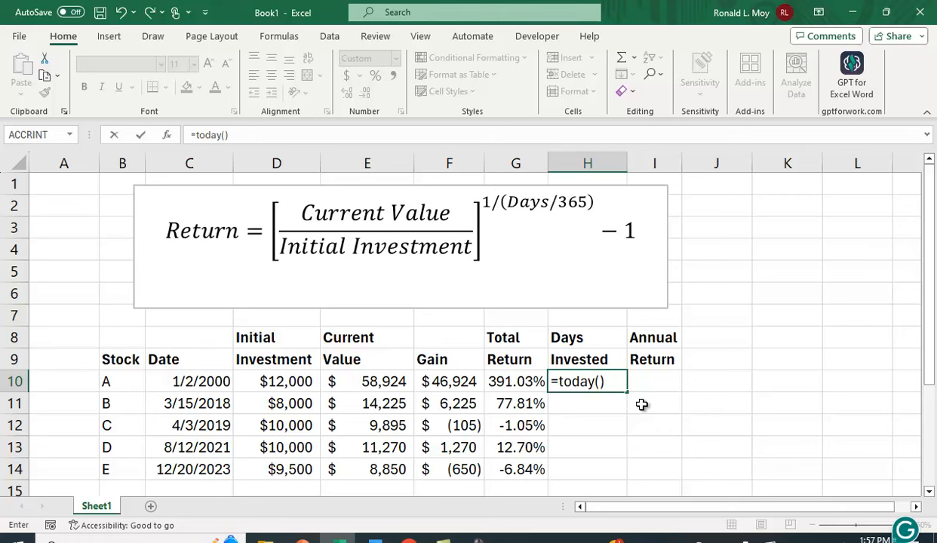
pyautogui.write('-')
pyautogui.click(192, 381)
pyautogui.press('Return')
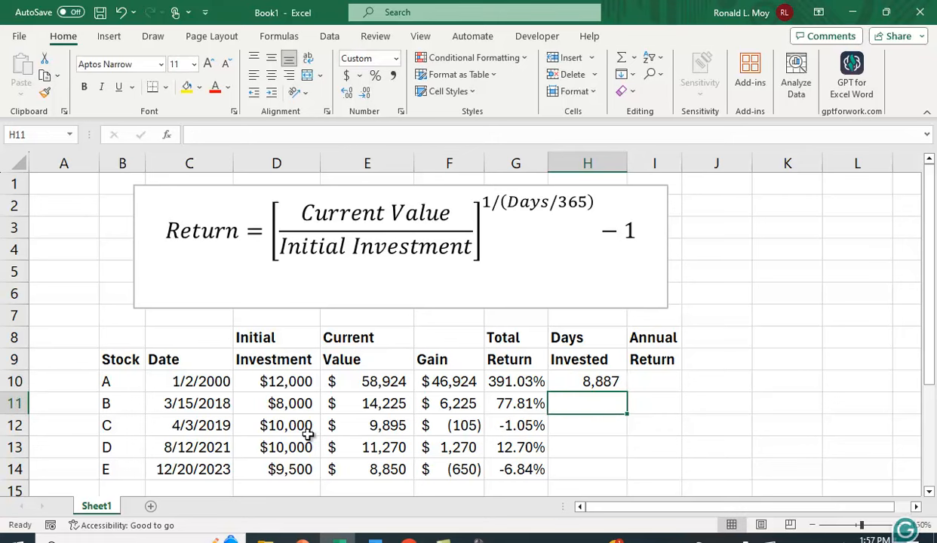
# Change the number format of the days invested in H10 to Date.
pyautogui.click(593, 384)
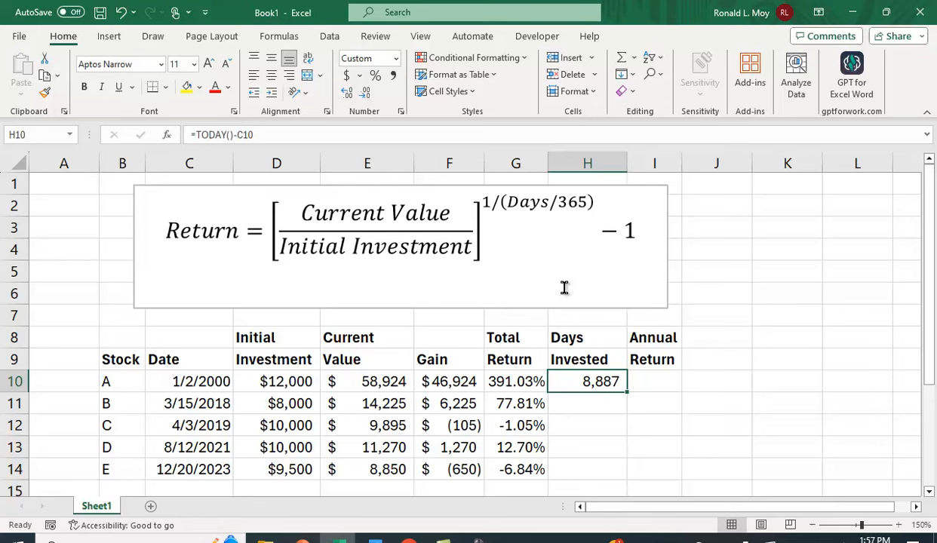
pyautogui.click(401, 112)
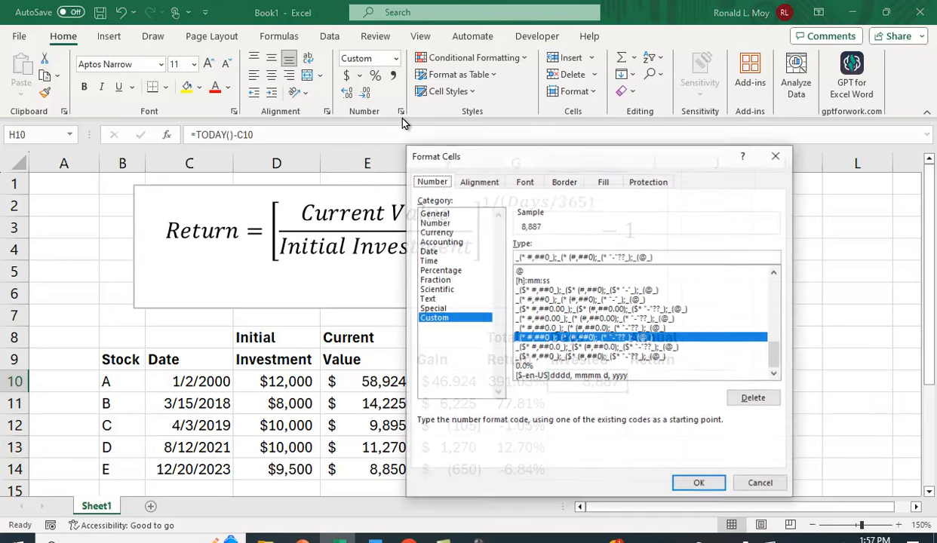
pyautogui.click(434, 252)
pyautogui.click(700, 483)
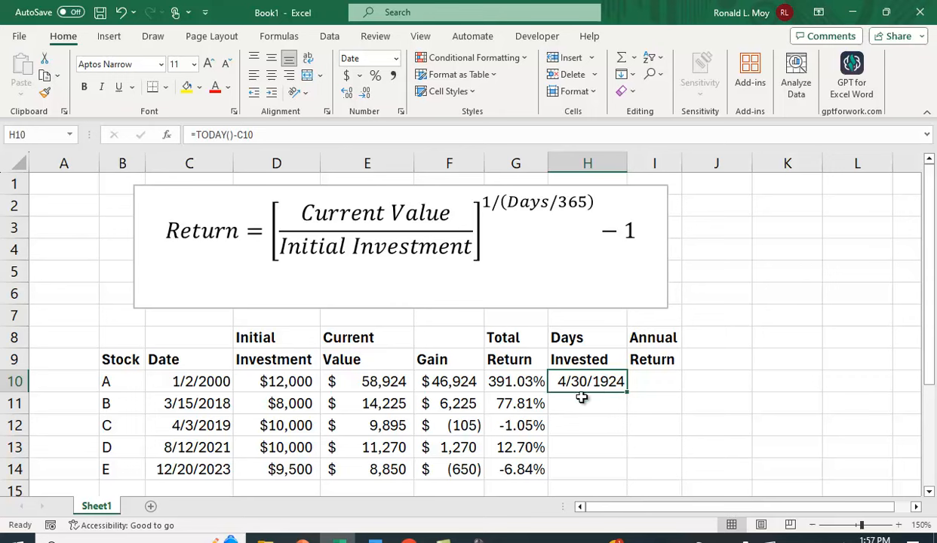
# Format H10 in comma style without decimals and copy its days-invested formula down through H14.
pyautogui.click(395, 79)
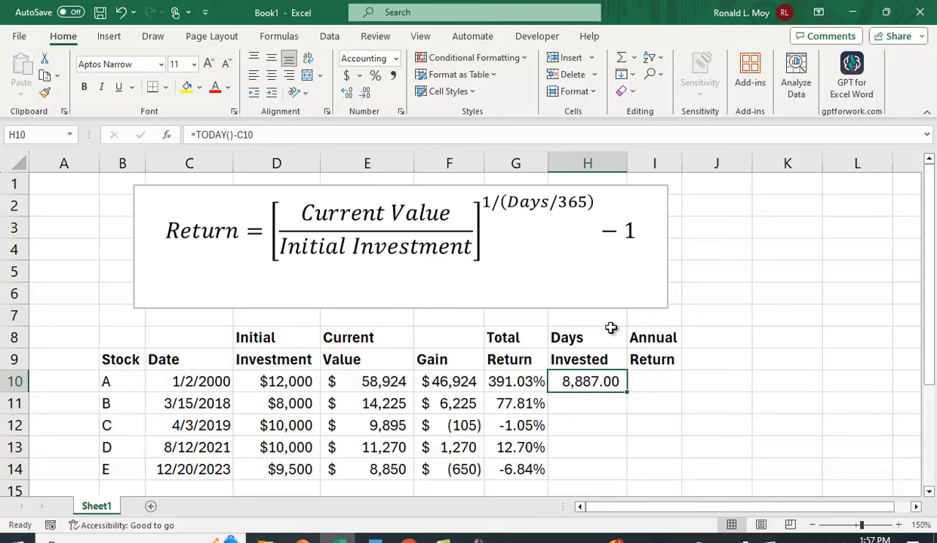
pyautogui.click(364, 92)
pyautogui.click(364, 92)
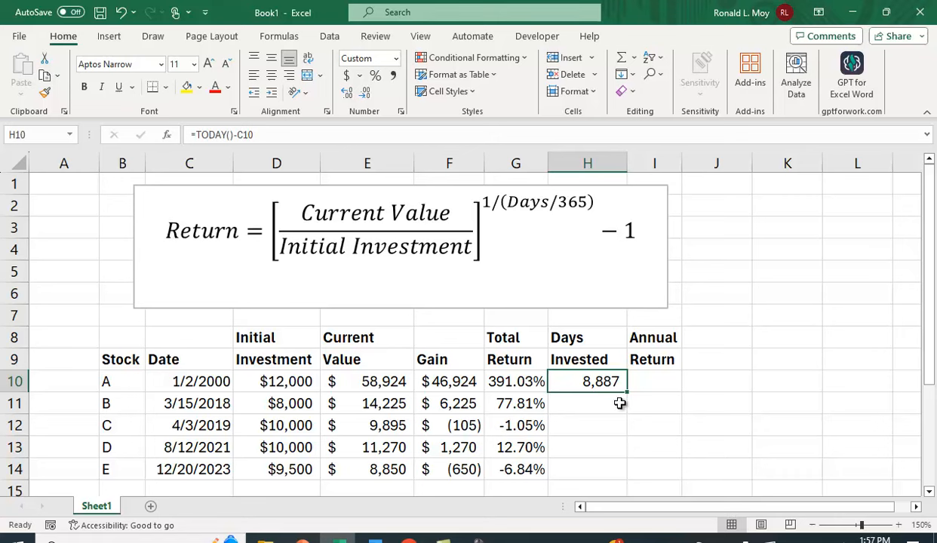
pyautogui.moveTo(628, 390); pyautogui.dragTo(634, 479)
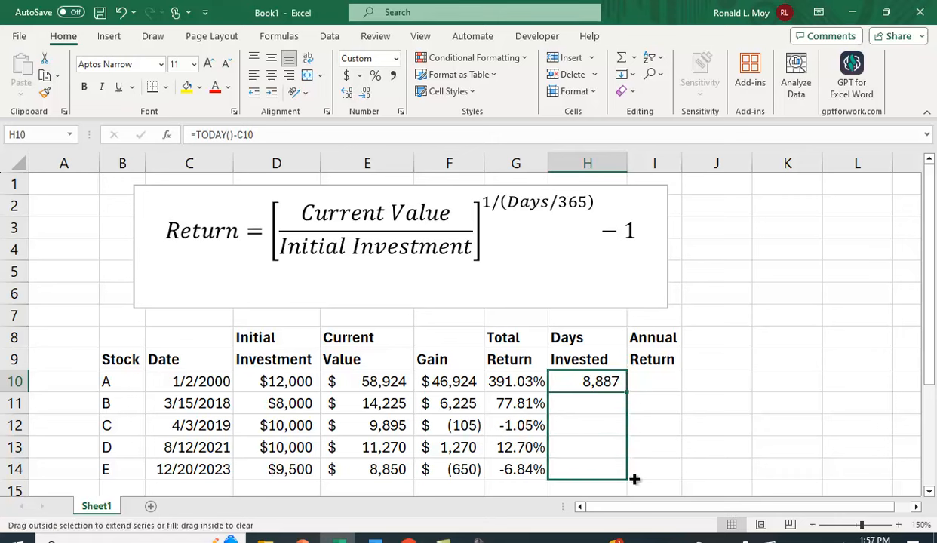
pyautogui.moveTo(802, 426); pyautogui.dragTo(803, 439)
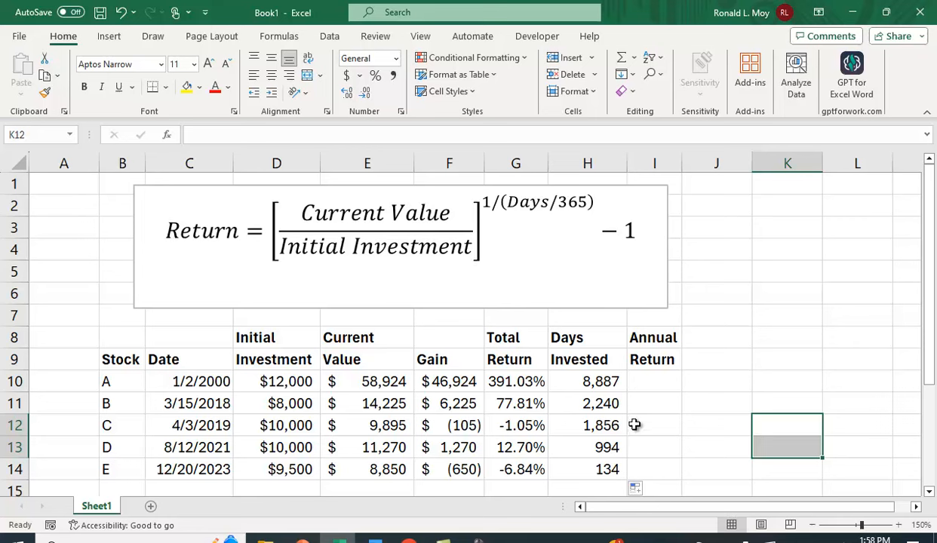
# Calculate the annualized return for stock A in I10 with the formula =(E10/D10)^(1/(H10/365))-1.
pyautogui.click(655, 381)
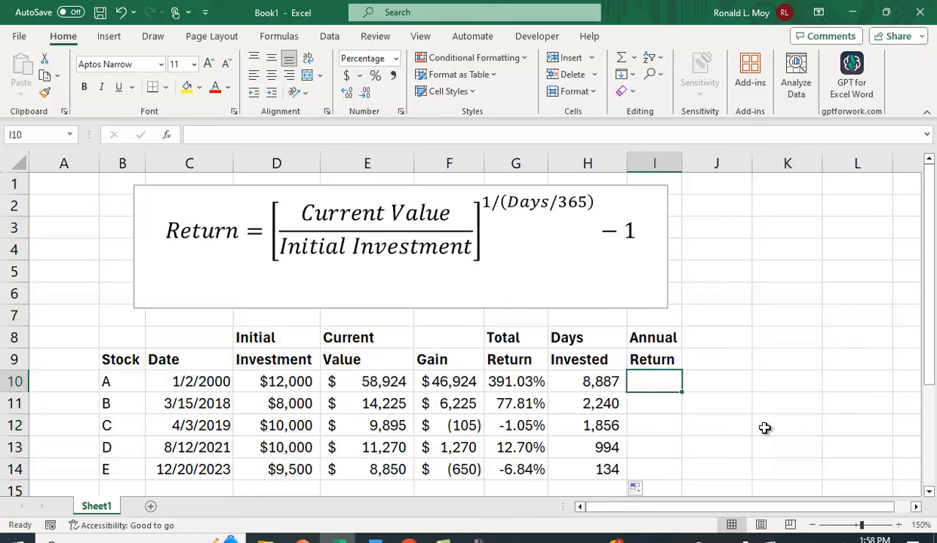
pyautogui.write('=(')
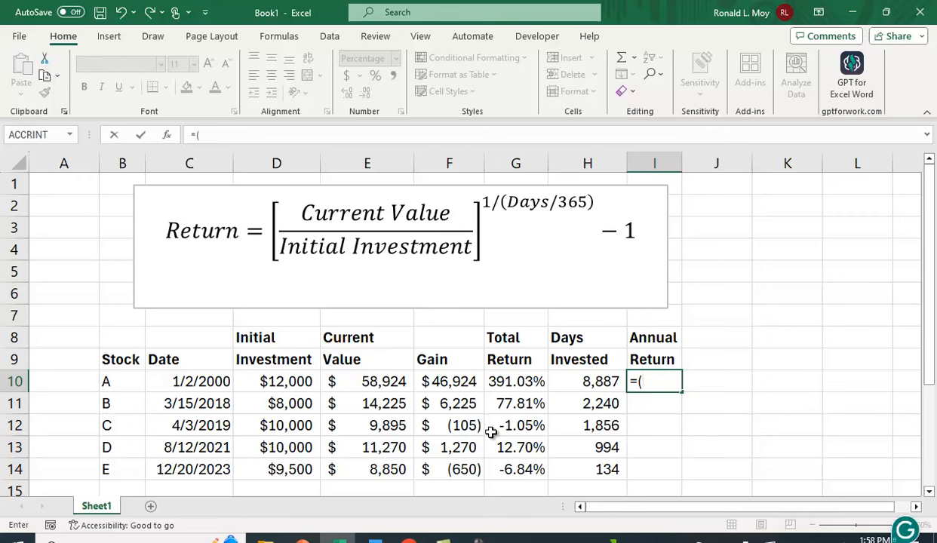
pyautogui.click(381, 382)
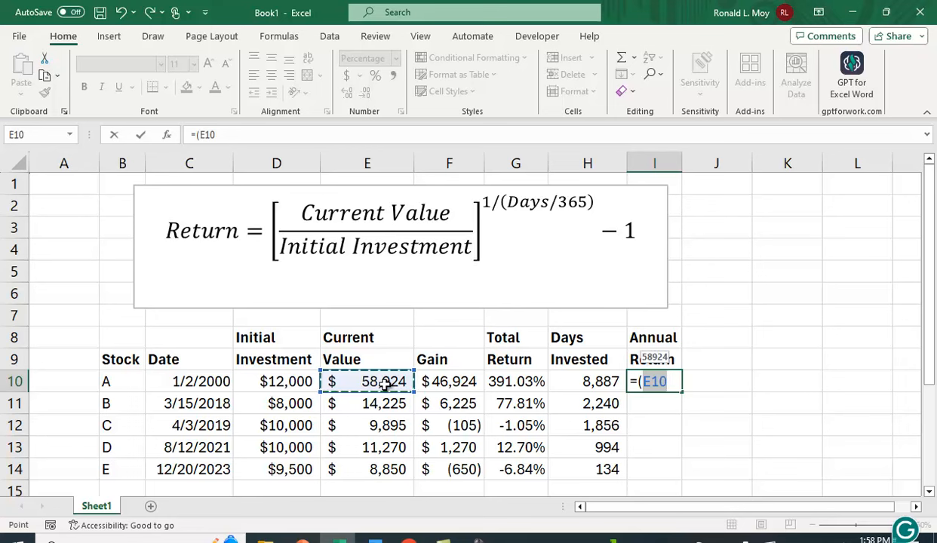
pyautogui.write('/')
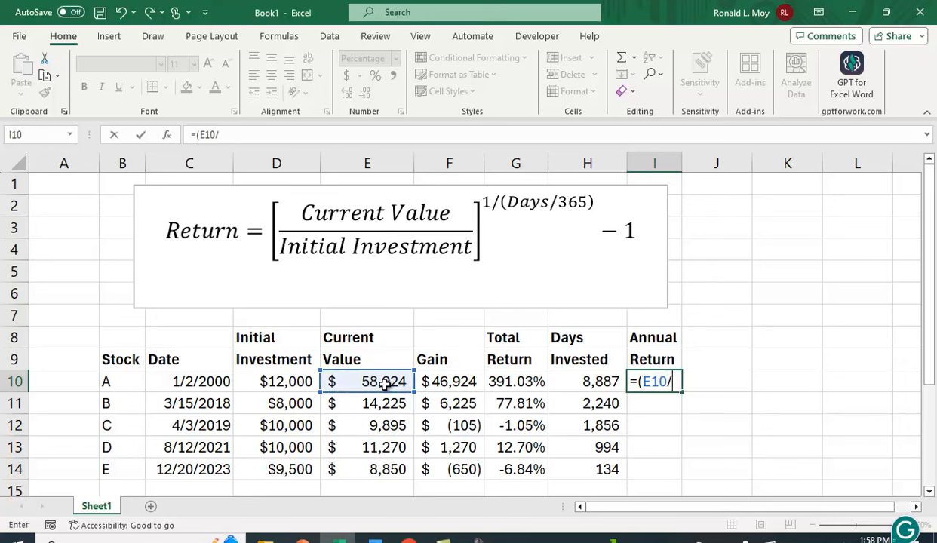
pyautogui.click(291, 382)
pyautogui.write(')^(1/(')
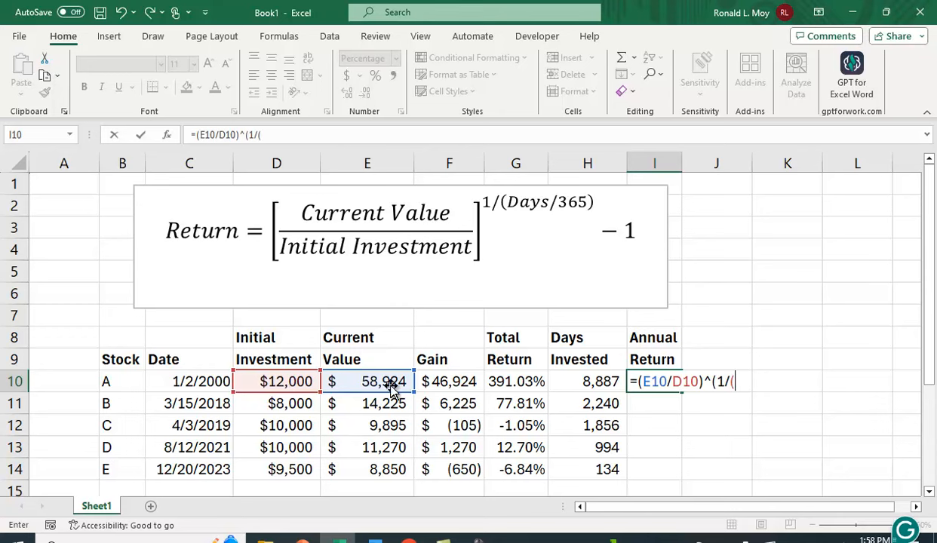
pyautogui.click(588, 383)
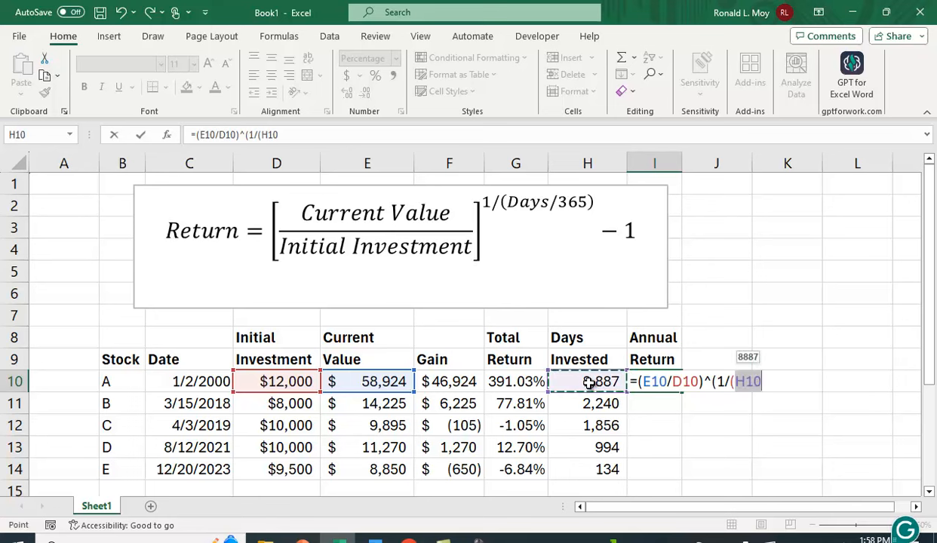
pyautogui.write('/')
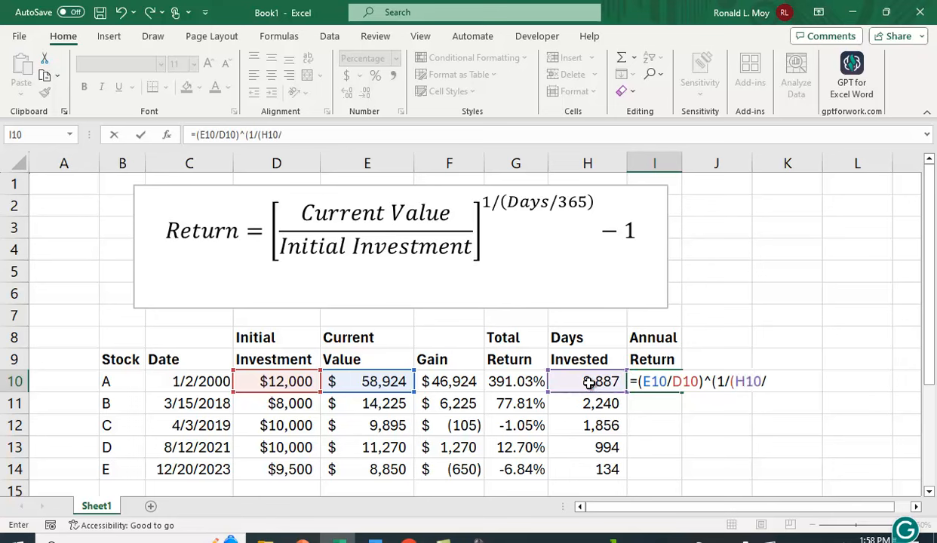
pyautogui.write('365')
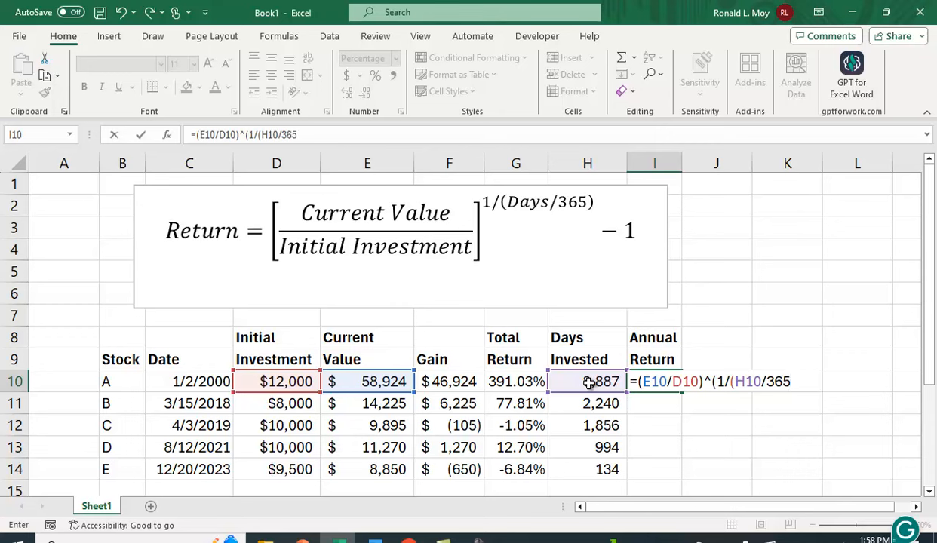
pyautogui.write('))-1')
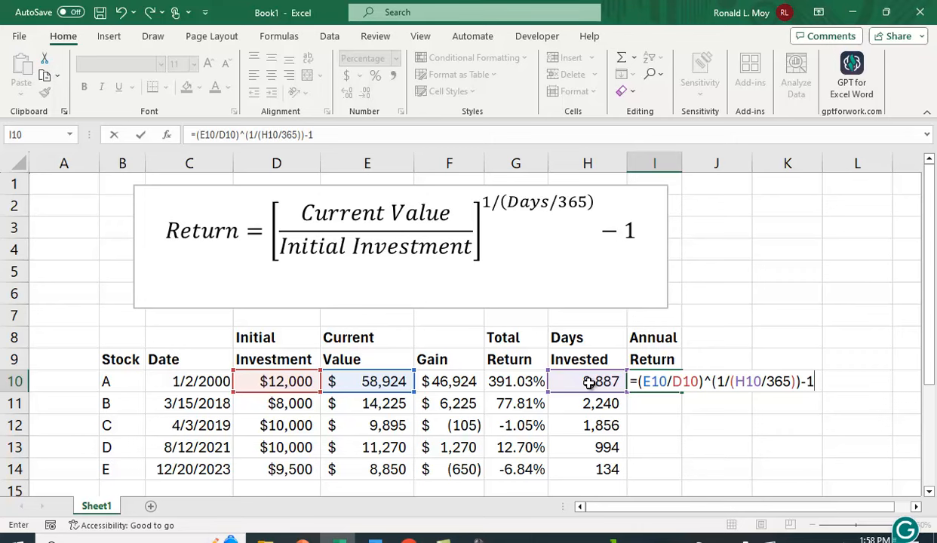
pyautogui.press('Return')
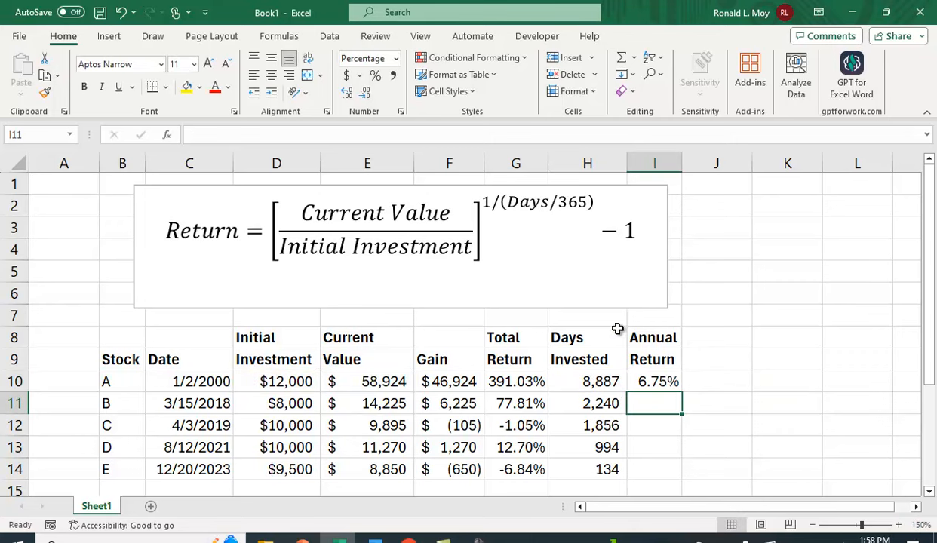
# Copy the annual return formula from I10 down through I14 and autofit the width of column I.
pyautogui.click(670, 383)
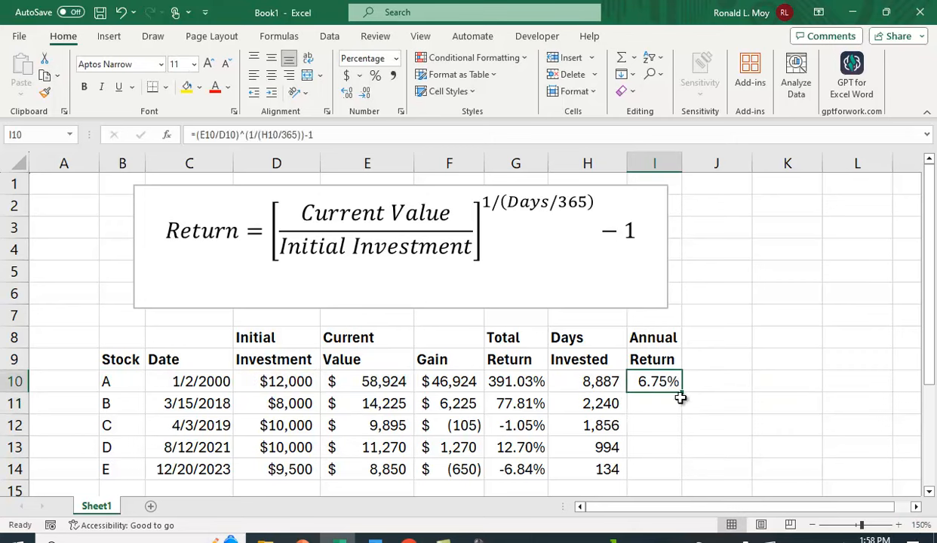
pyautogui.moveTo(683, 393); pyautogui.dragTo(681, 474)
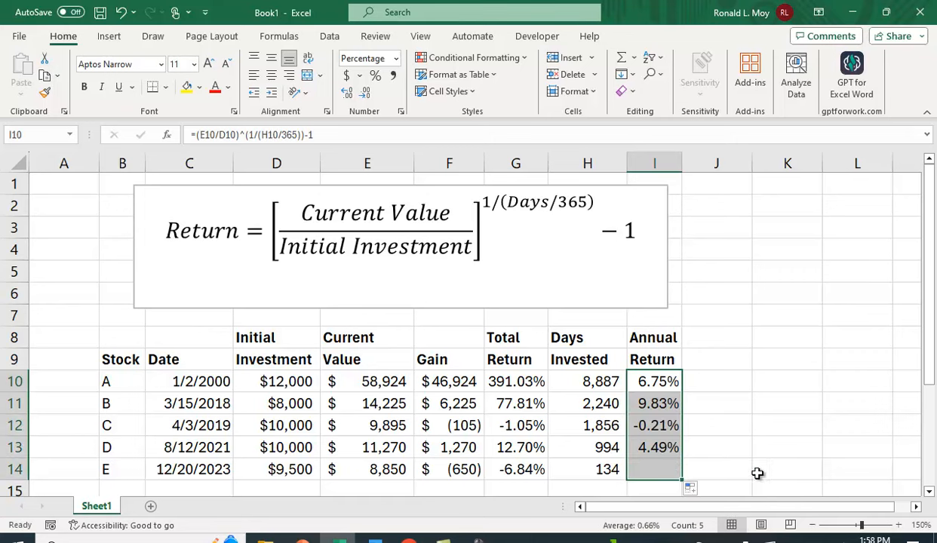
pyautogui.click(803, 452)
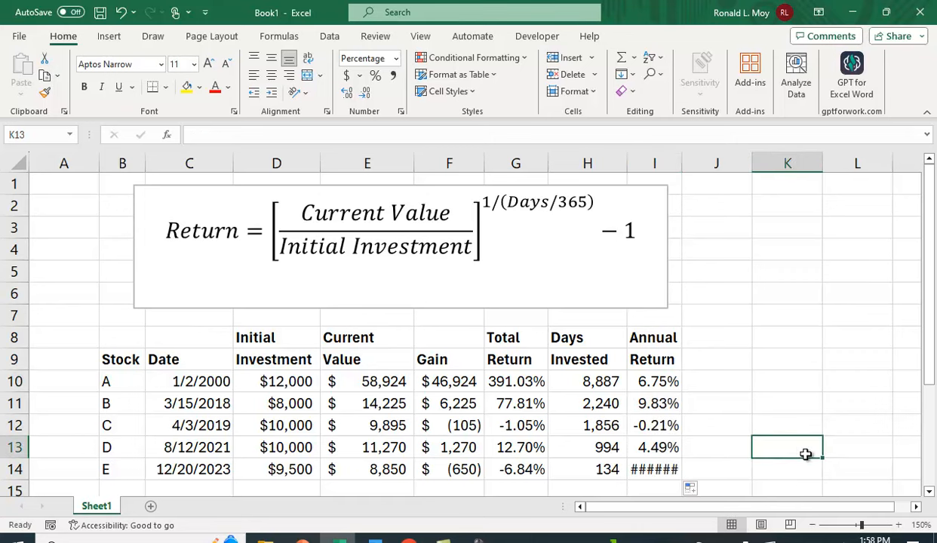
pyautogui.doubleClick(680, 166)
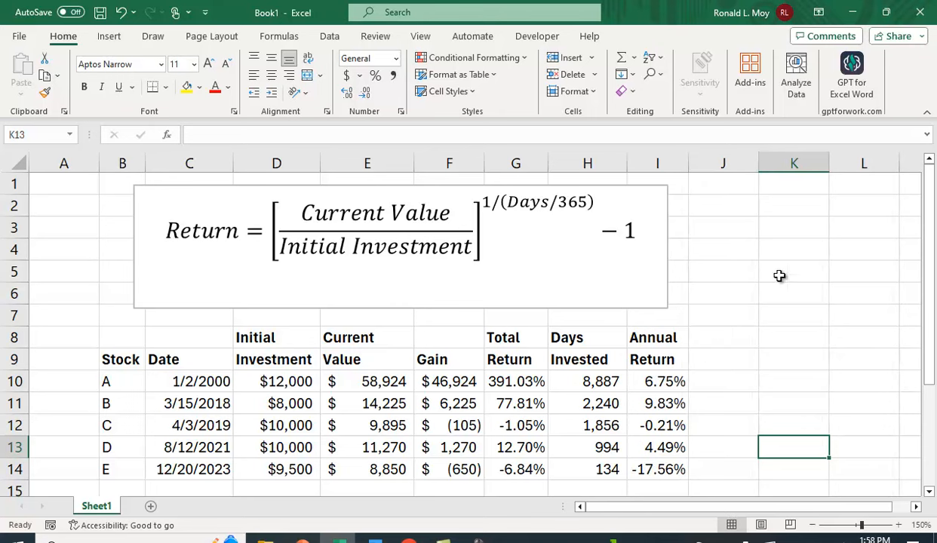
# Compare the annual returns of stocks A, B and E in column I, including the pair I10:I11.
pyautogui.click(807, 376)
pyautogui.click(669, 406)
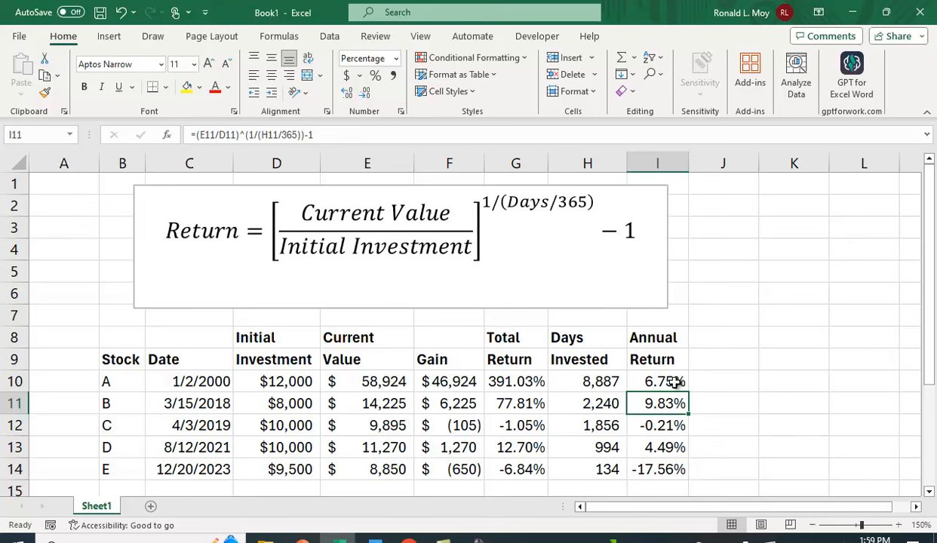
pyautogui.click(676, 383)
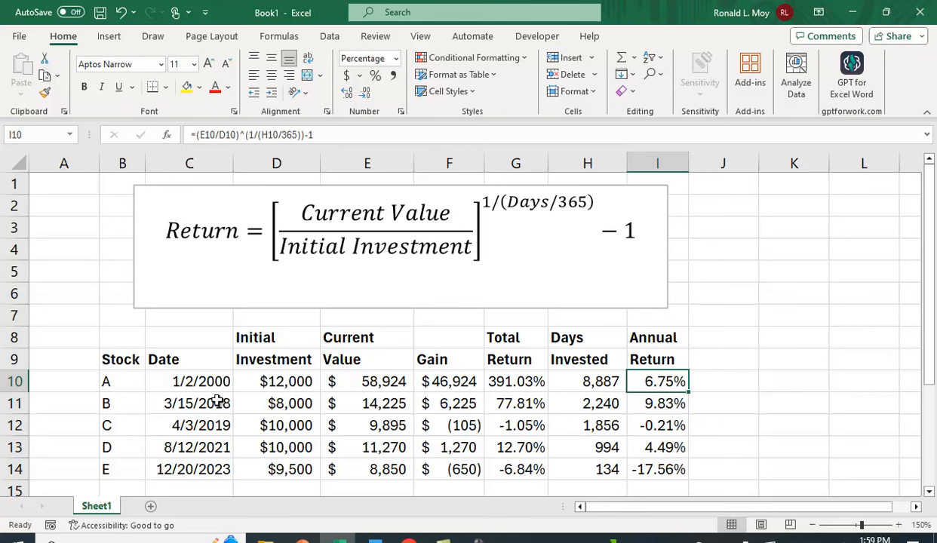
pyautogui.click(664, 405)
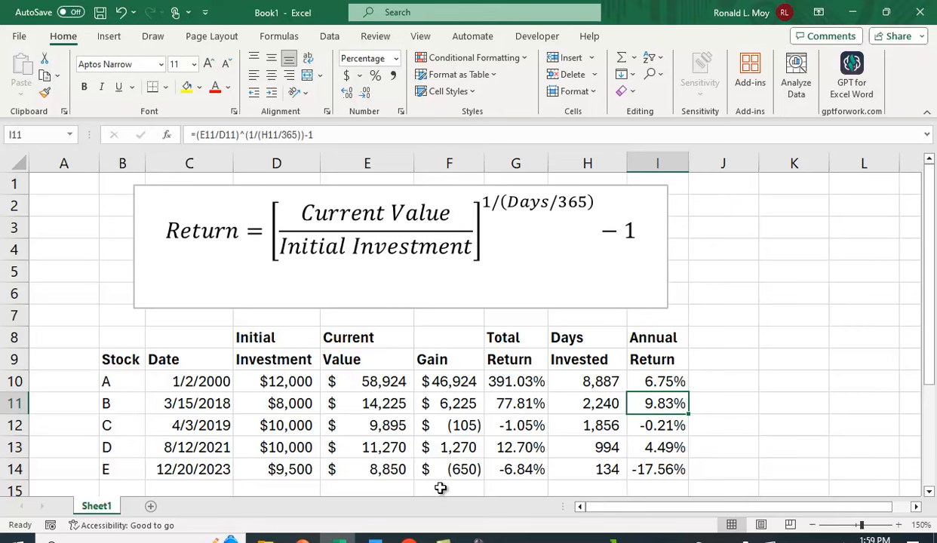
pyautogui.click(665, 472)
pyautogui.moveTo(674, 383); pyautogui.dragTo(669, 404)
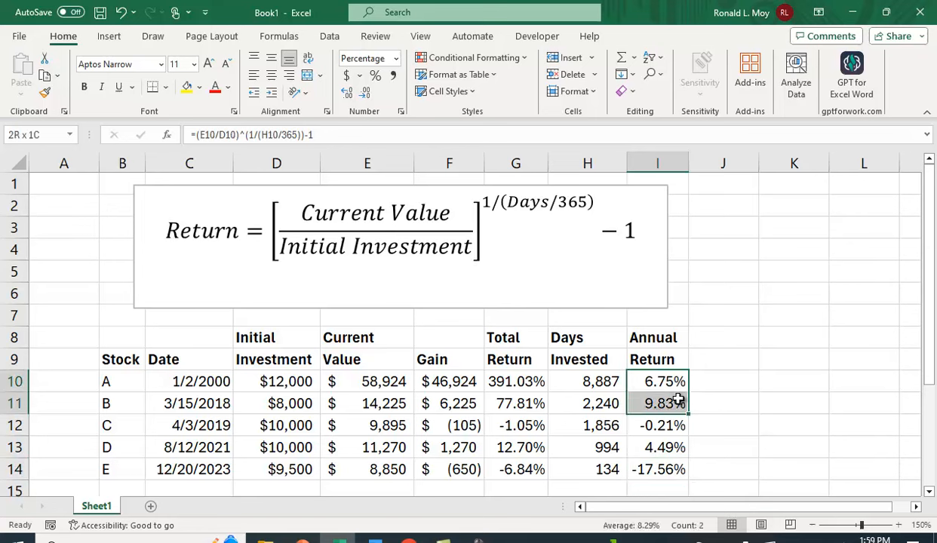
pyautogui.click(840, 400)
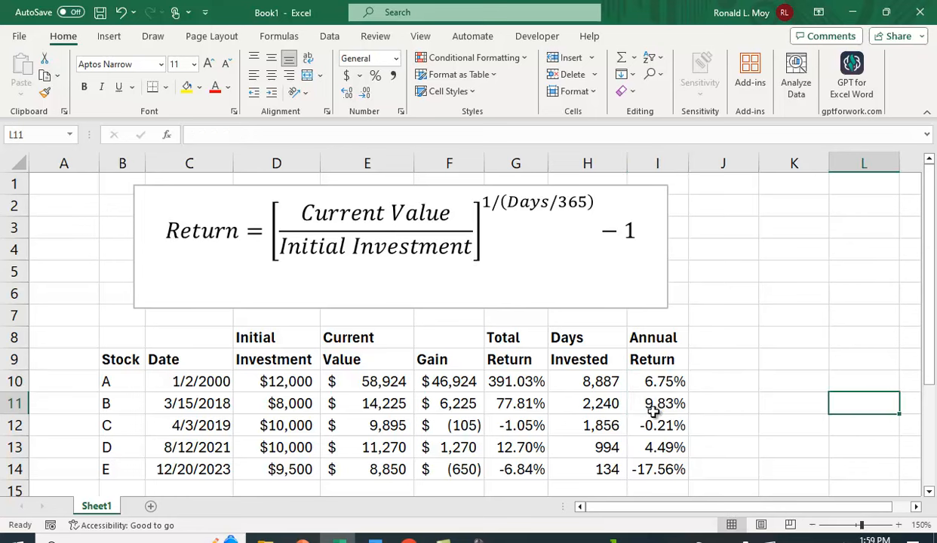